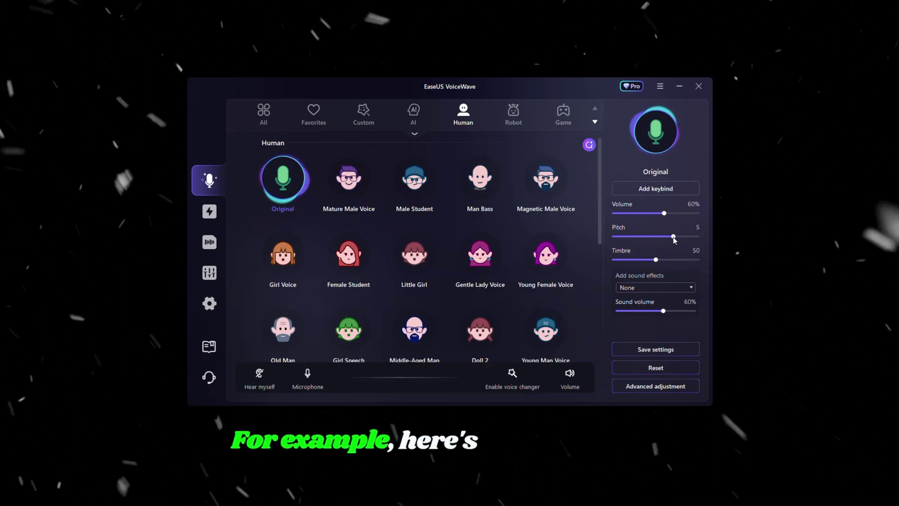
- Raise the voice pitch to 5, reset the adjustments, and add a background sound effect
mouse_move(655, 236)
left_mouse_down()
mouse_move(673, 238)
mouse_move(640, 236)
left_mouse_up()
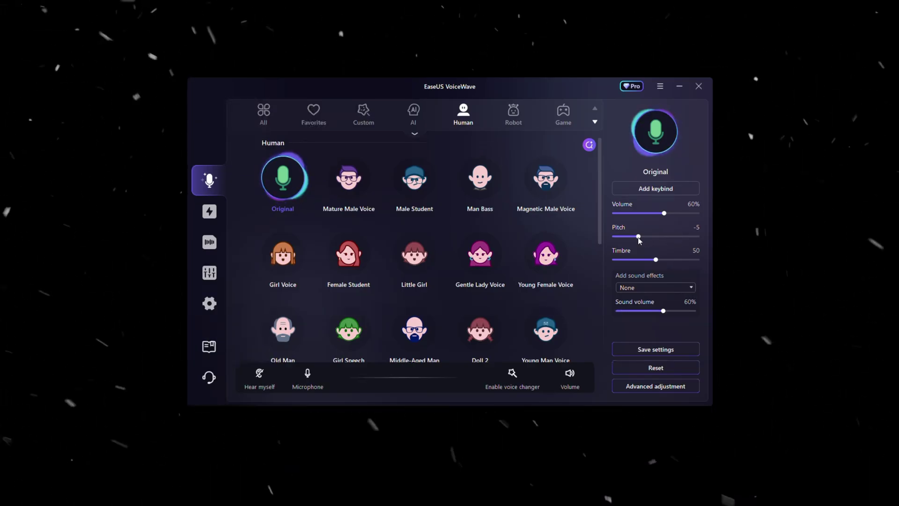
left_click(651, 369)
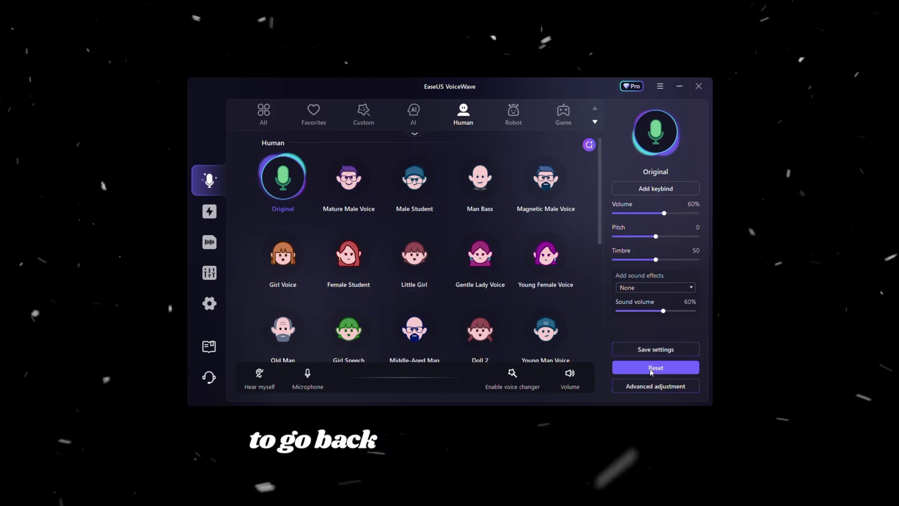
left_click(660, 288)
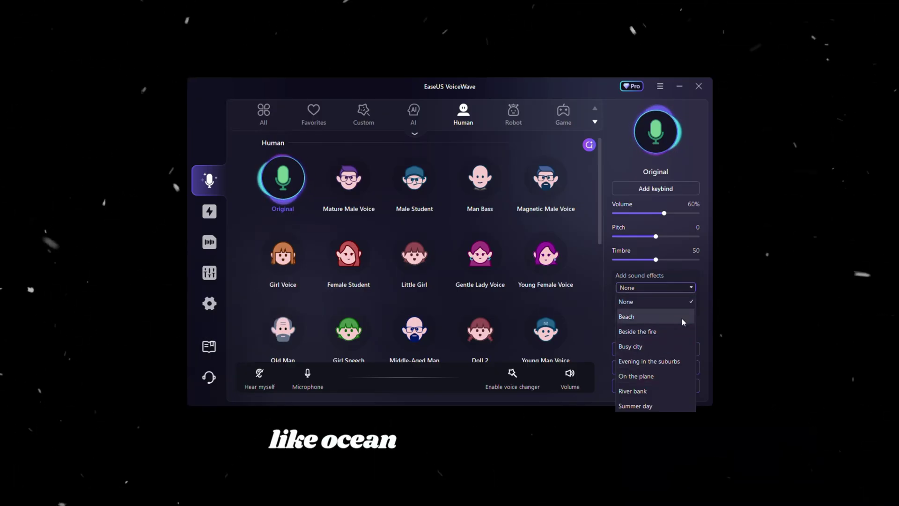
left_click(683, 346)
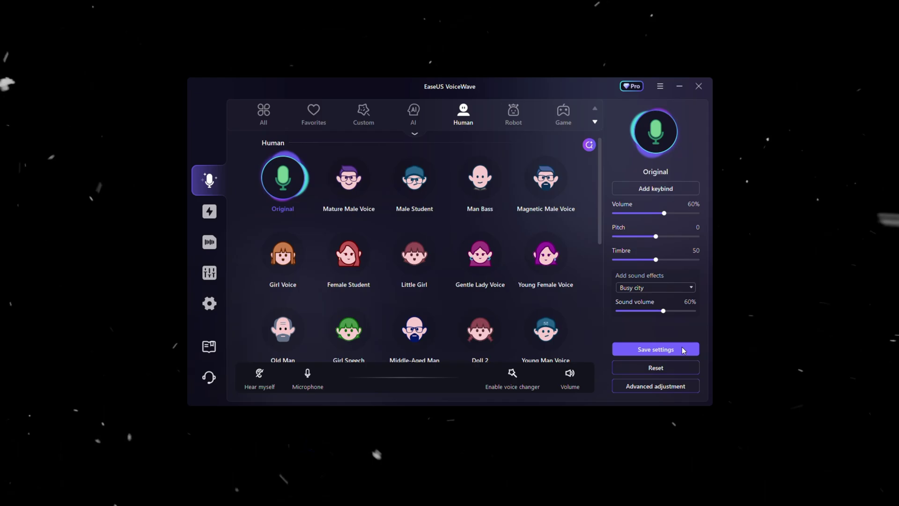
- Assign Alt+A to the Original voice, switch to Girl Voice, then return via Alt+A
left_click(647, 187)
key("alt+a")
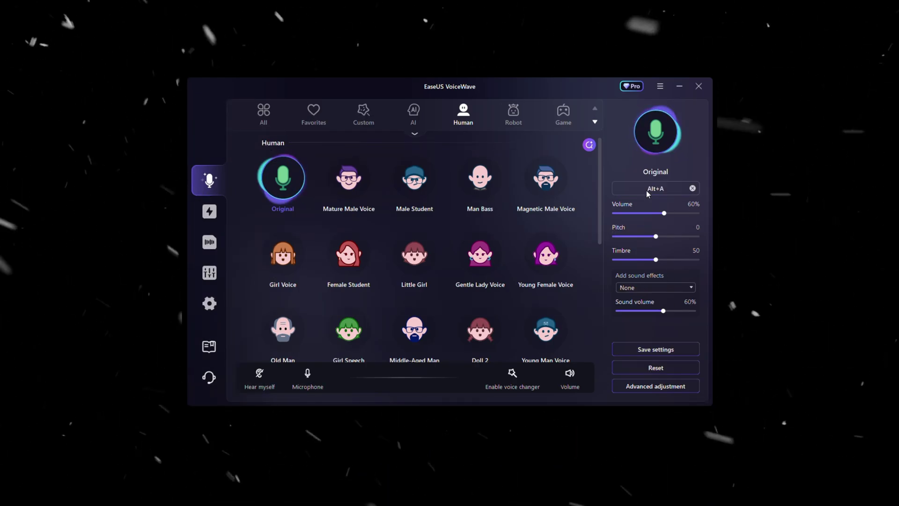
left_click(284, 249)
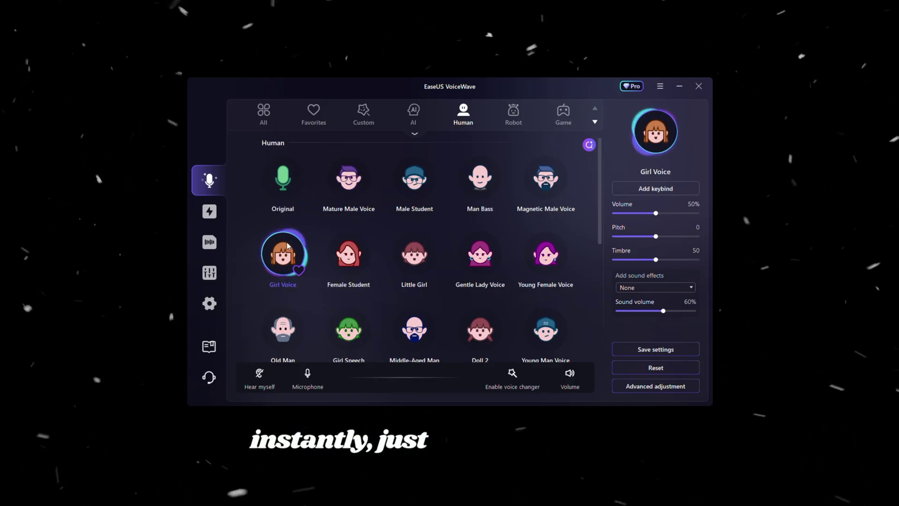
key("alt+a")
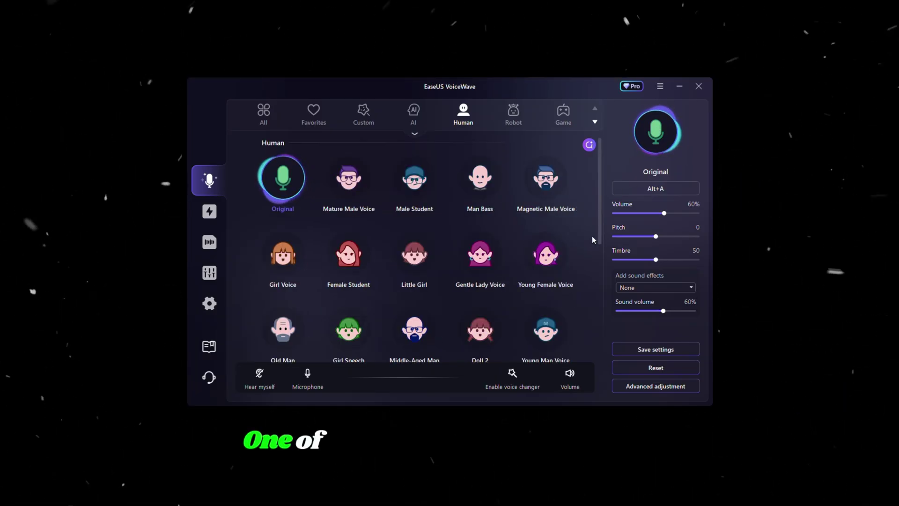
- In the AI voice library, try Anime girl and then make Cristiano Ronaldo the active voice
left_click(413, 114)
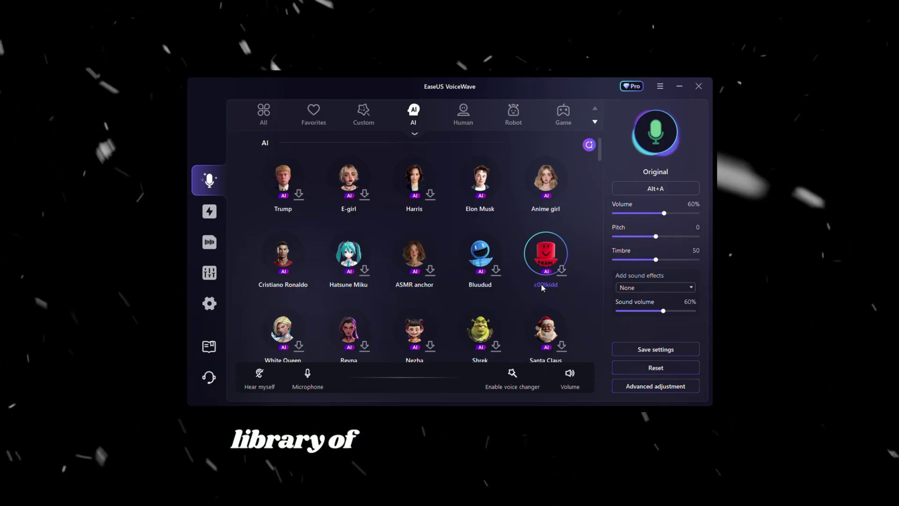
scroll(542, 313, "down", 5)
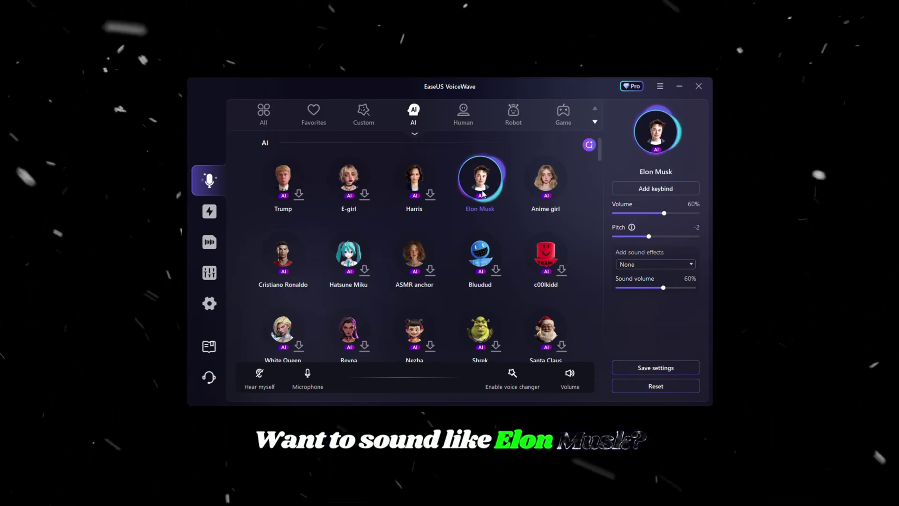
left_click(543, 181)
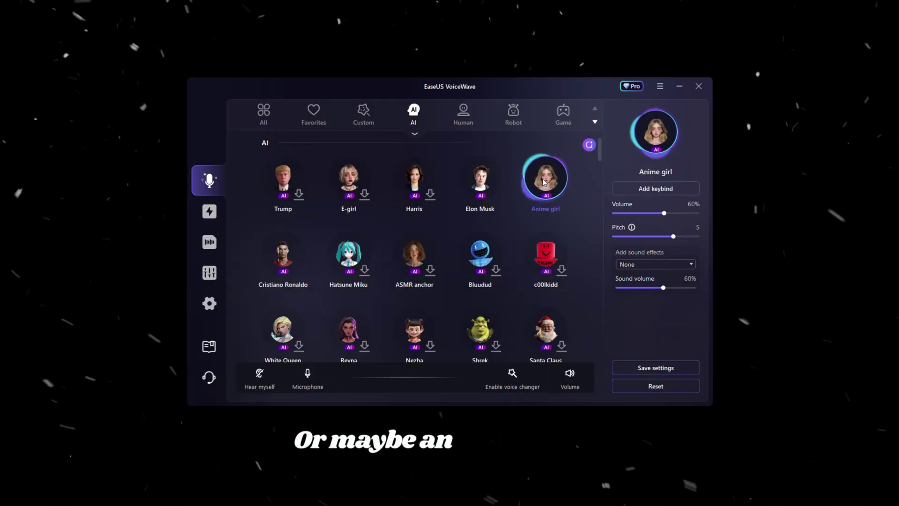
left_click(284, 250)
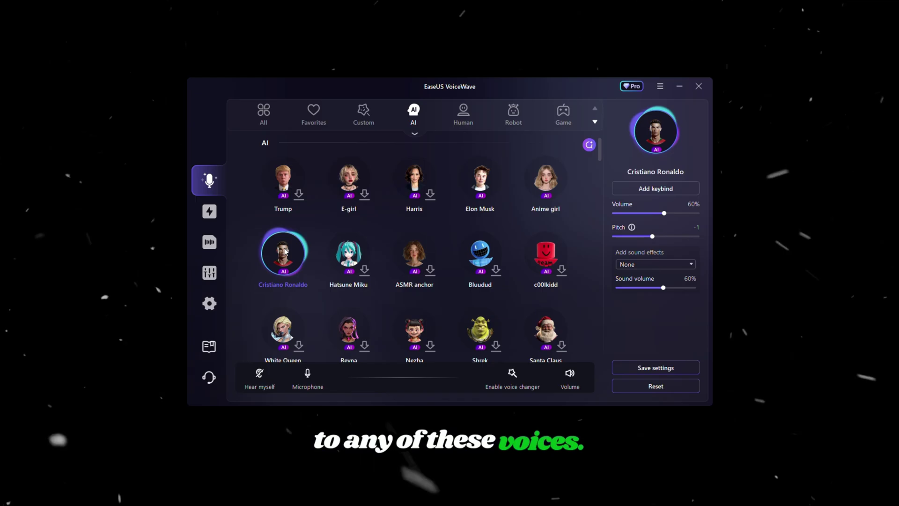
scroll(450, 256, "down", 5)
scroll(457, 258, "down", 5)
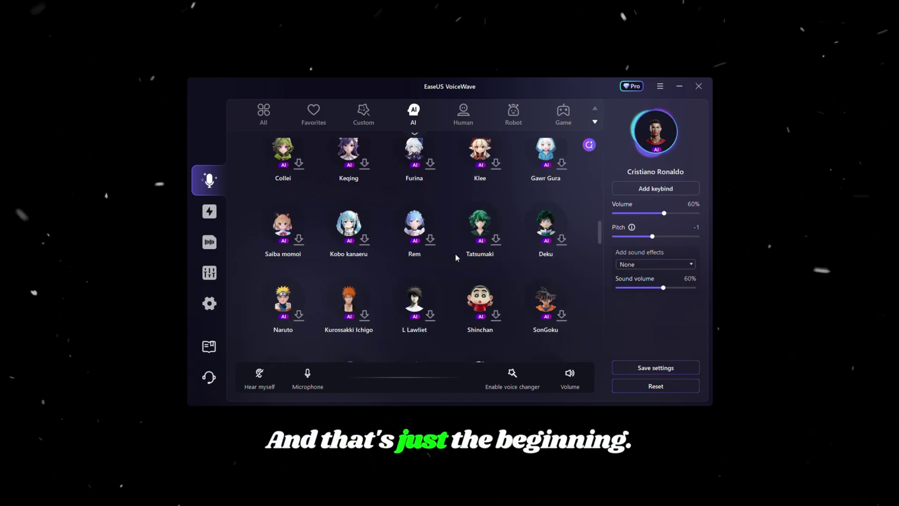
scroll(456, 257, "down", 5)
scroll(456, 254, "down", 5)
scroll(456, 254, "down", 5)
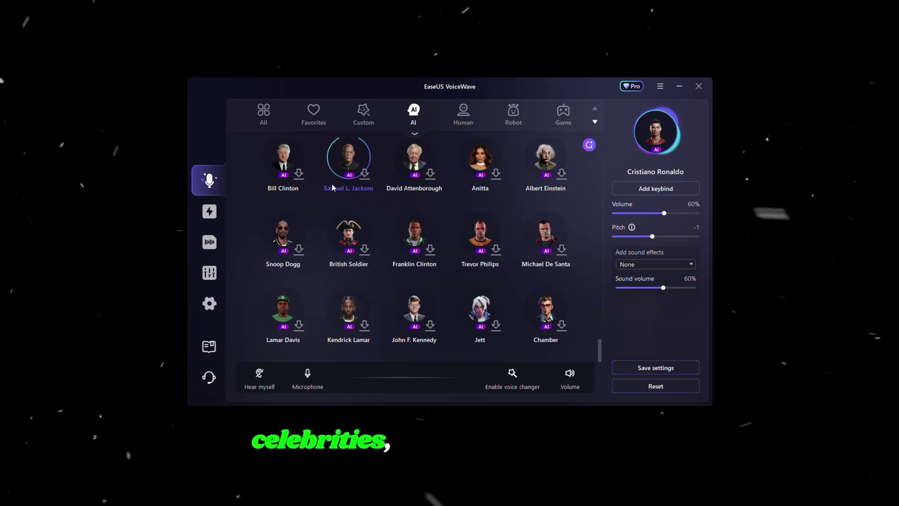
scroll(567, 232, "up", 2)
scroll(567, 235, "up", 3)
scroll(567, 238, "up", 3)
scroll(568, 242, "up", 3)
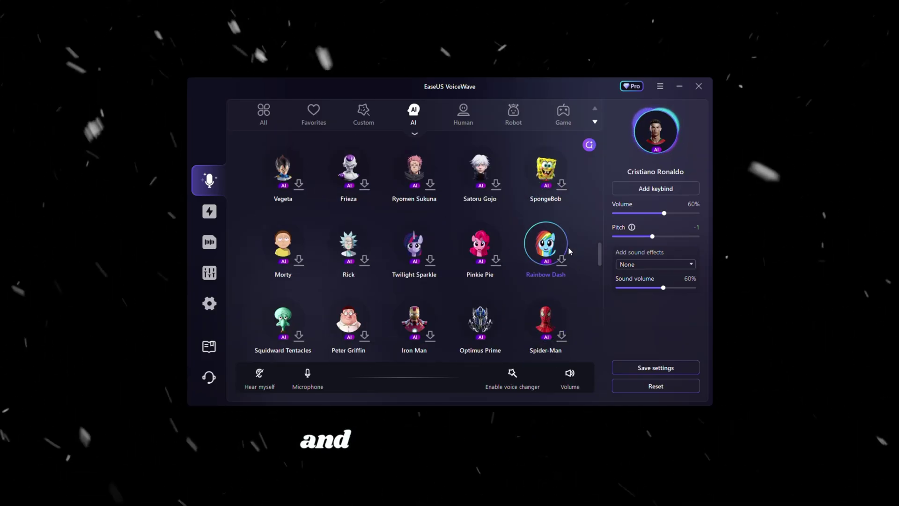
scroll(569, 246, "up", 3)
scroll(568, 251, "up", 5)
scroll(568, 251, "up", 5)
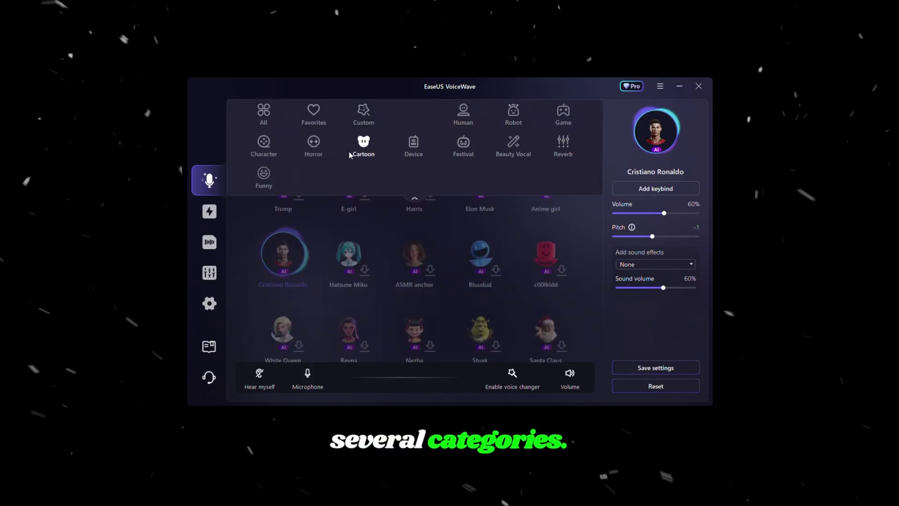
- Browse the Human, Robot and Game categories and select the Ice King game voice
left_click(465, 116)
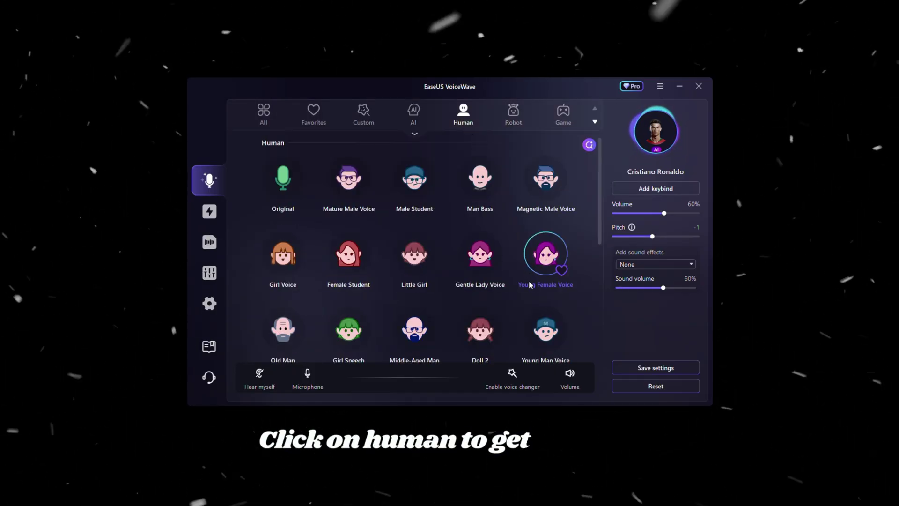
left_click(513, 116)
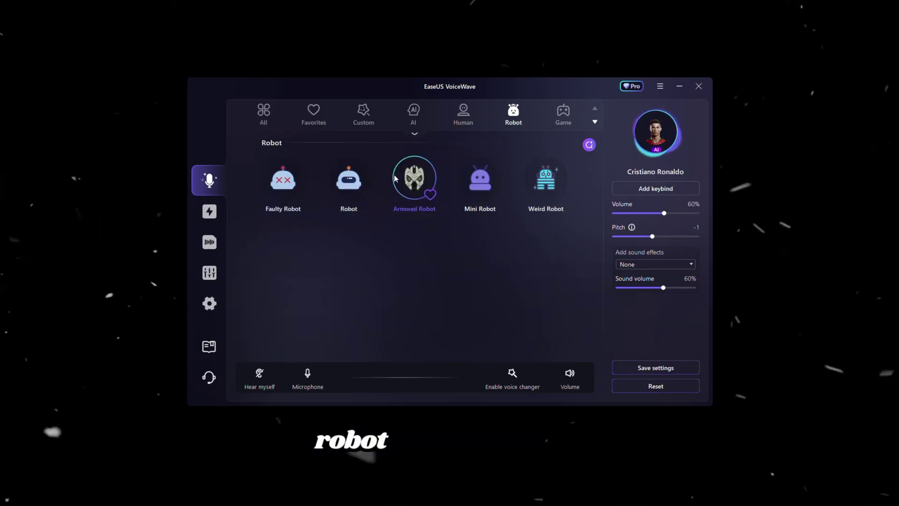
left_click(559, 117)
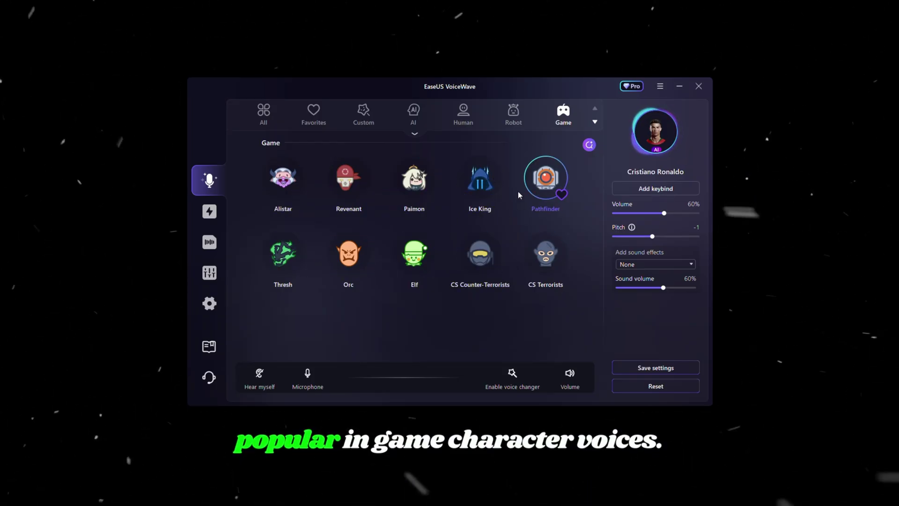
left_click(480, 179)
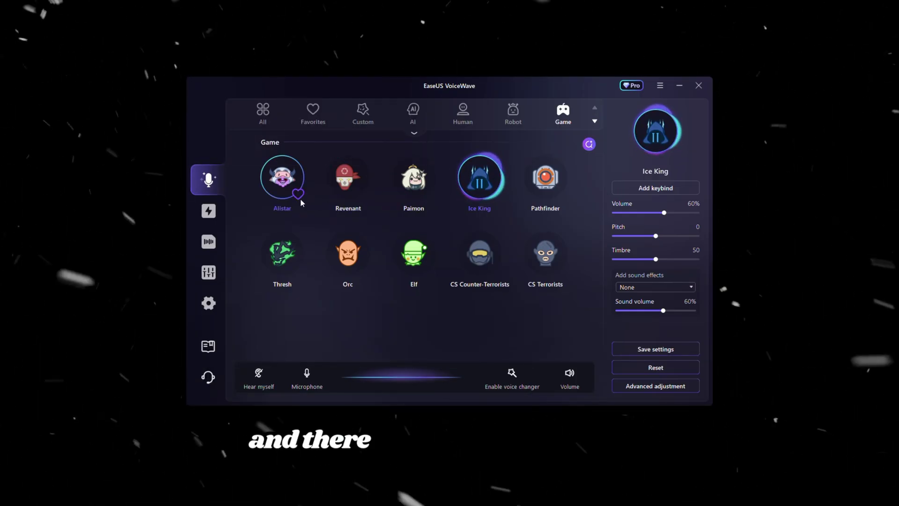
- On the soundboard, give the Airhorn alert keybind 1, play it, and expand all categories
left_click(203, 217)
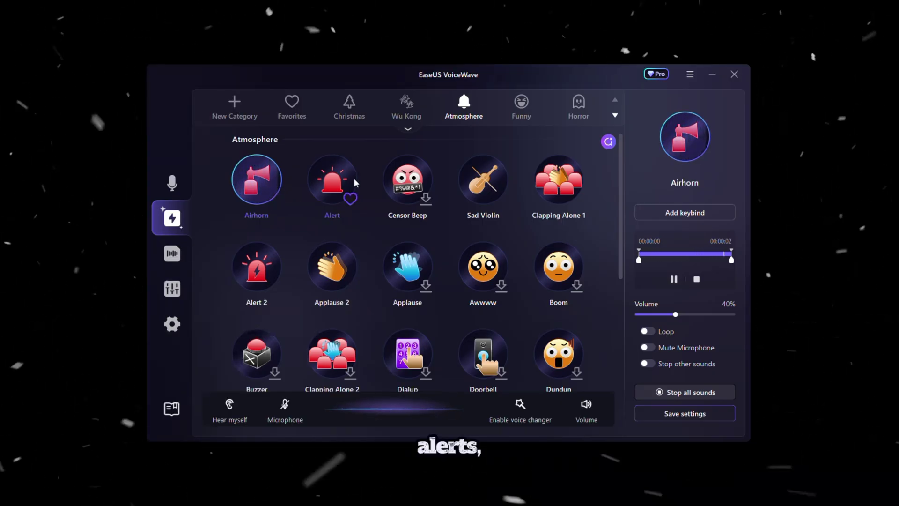
left_click(325, 182)
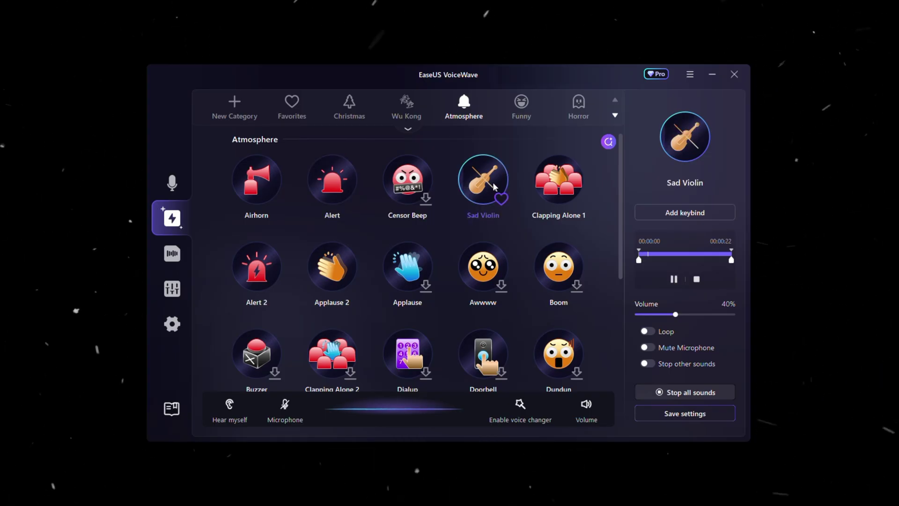
scroll(521, 233, "down", 3)
scroll(526, 265, "up", 5)
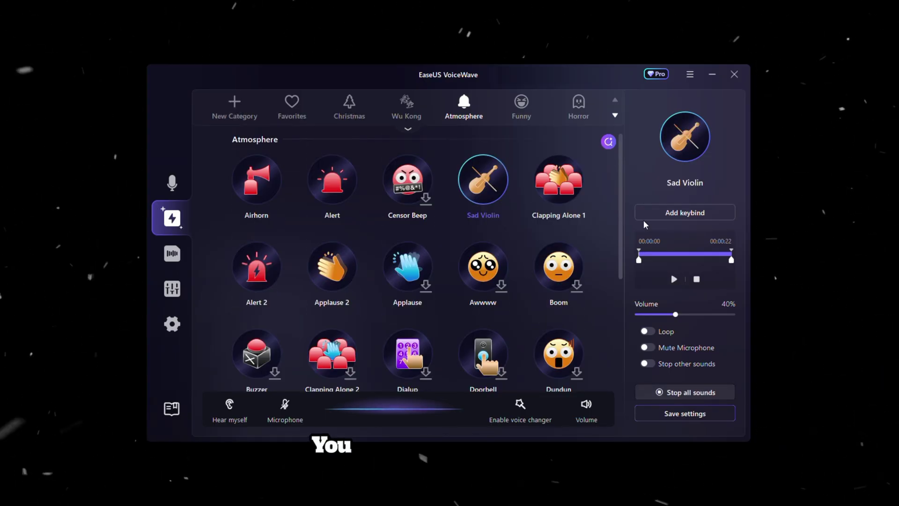
left_click(682, 213)
key("1")
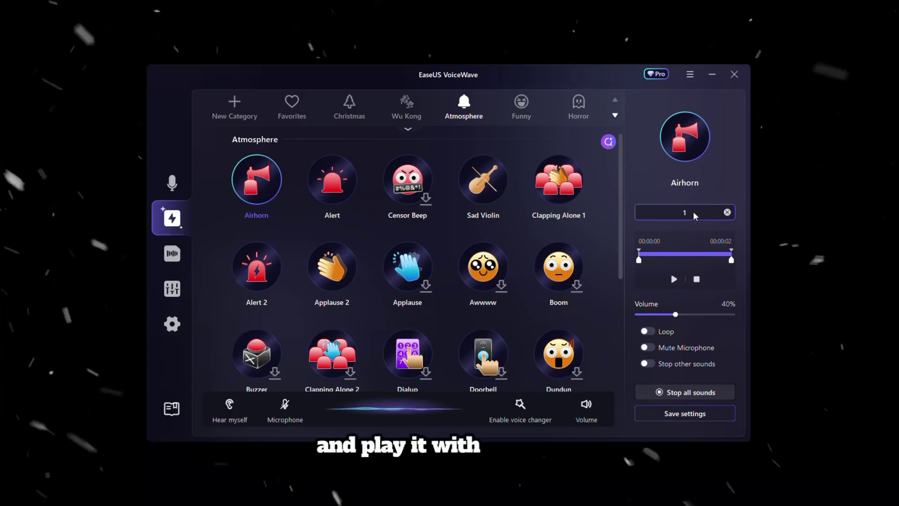
key("1")
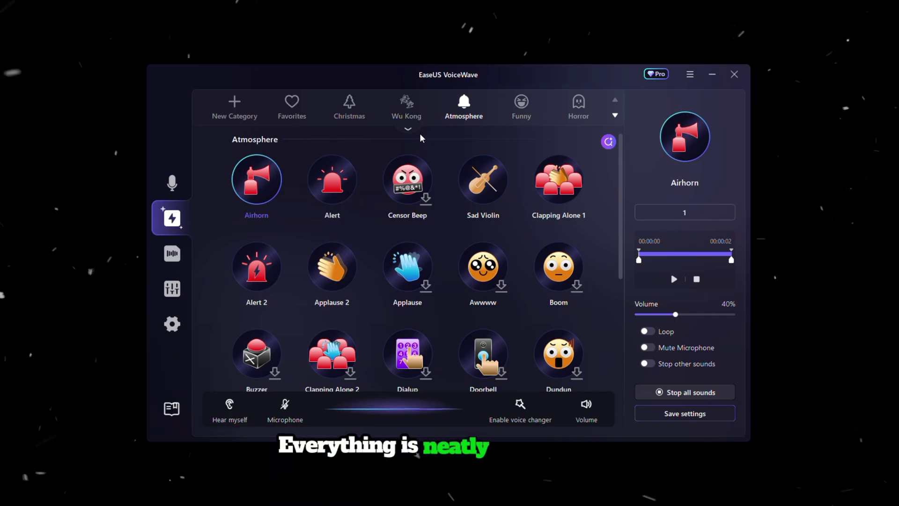
left_click(408, 131)
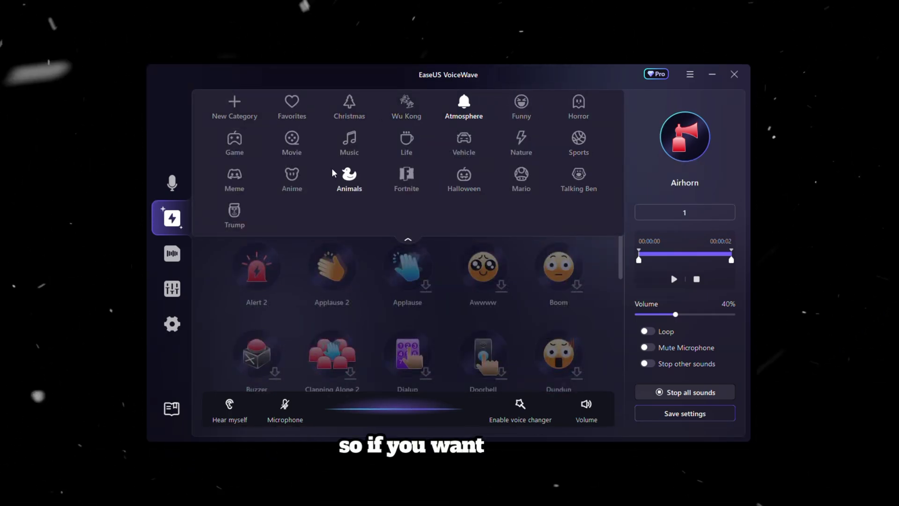
- Switch to the Horror sounds, play Suspense, then clear the selection
left_click(584, 110)
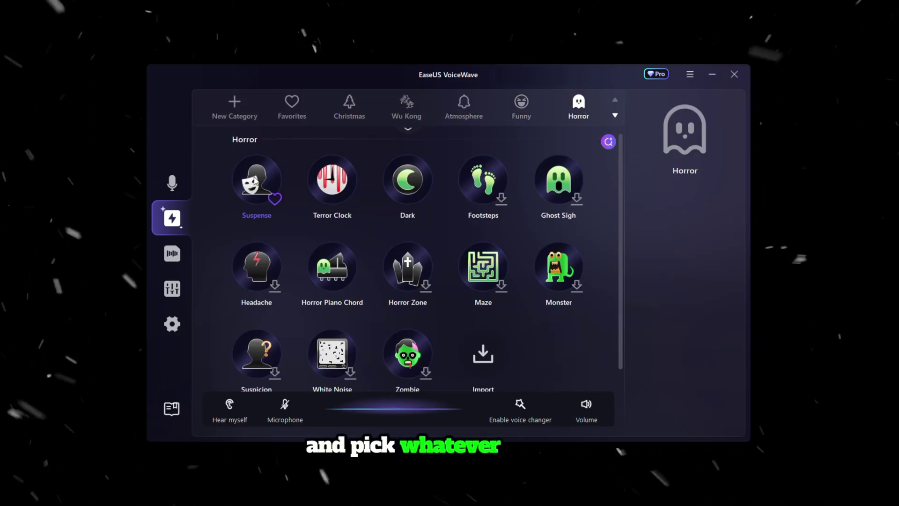
left_click(256, 181)
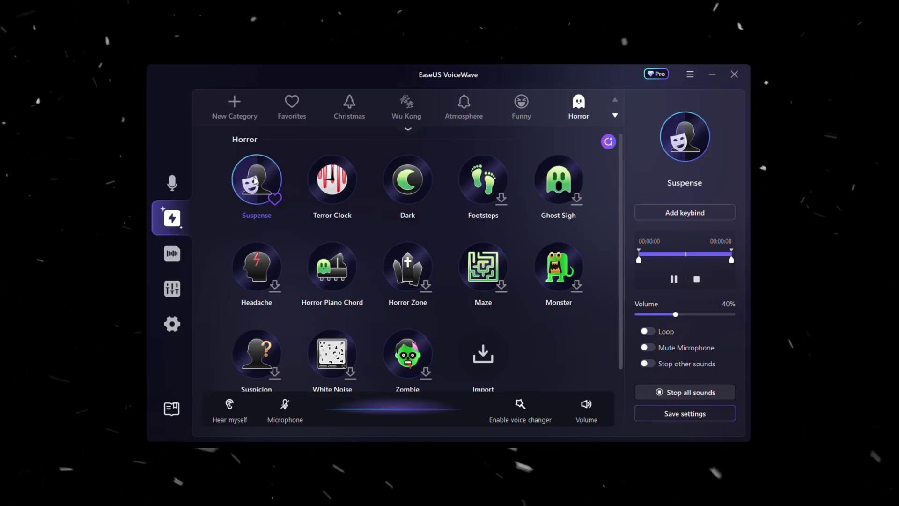
left_click(487, 137)
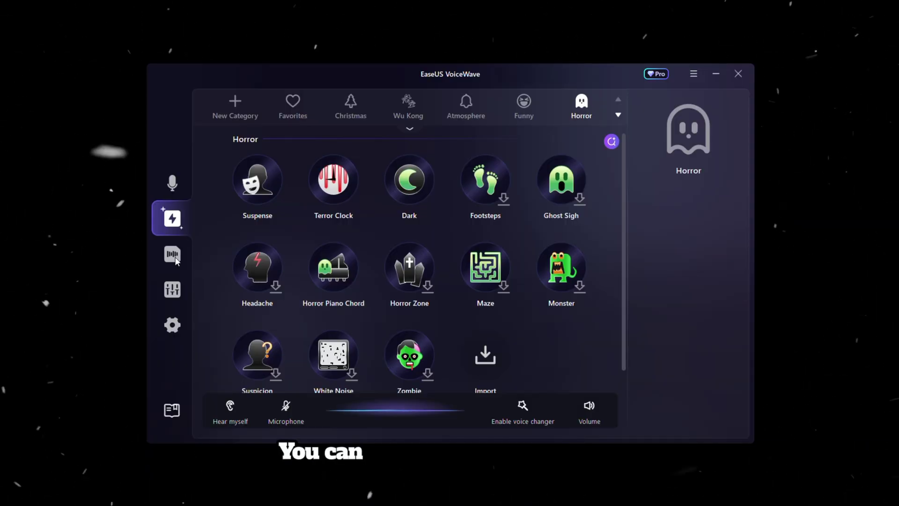
- In File Mode, import test Audio.mp3 and apply Girl Voice to it
left_click(173, 256)
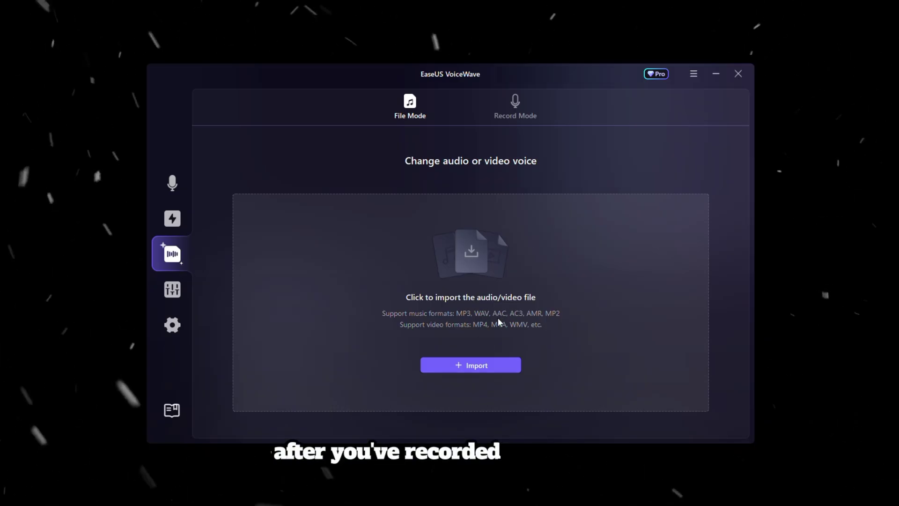
left_click(499, 319)
double_click(283, 150)
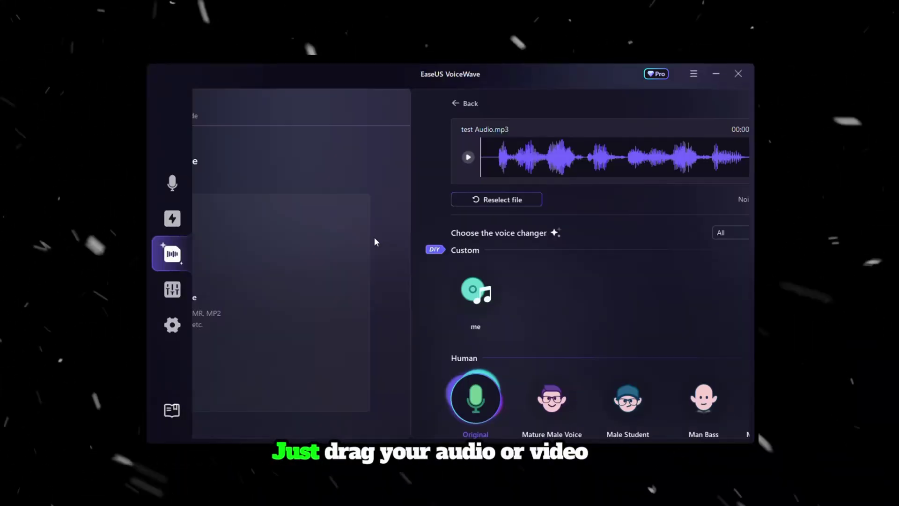
scroll(393, 267, "down", 3)
scroll(393, 285, "up", 1)
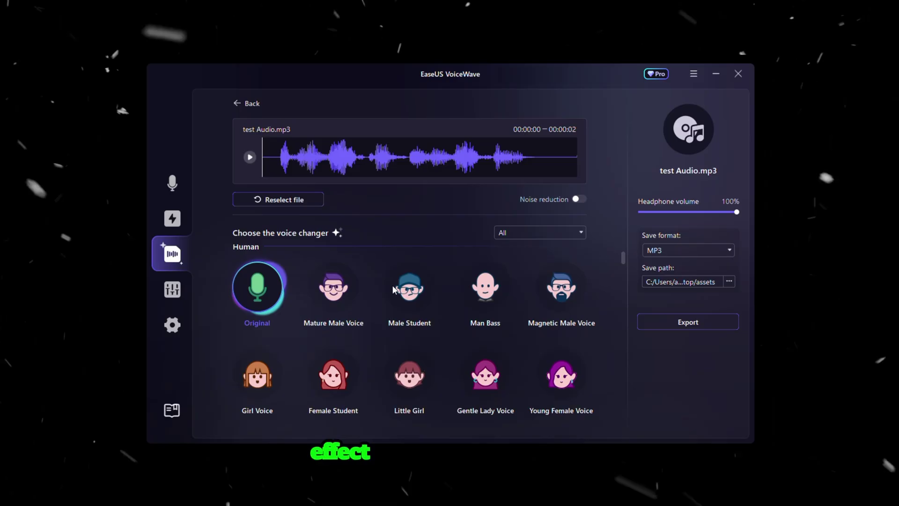
scroll(392, 285, "up", 1)
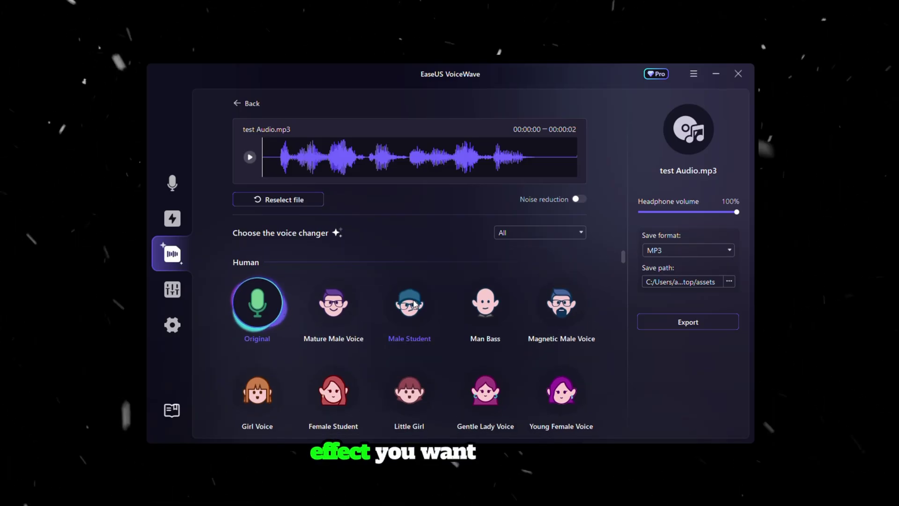
left_click(253, 401)
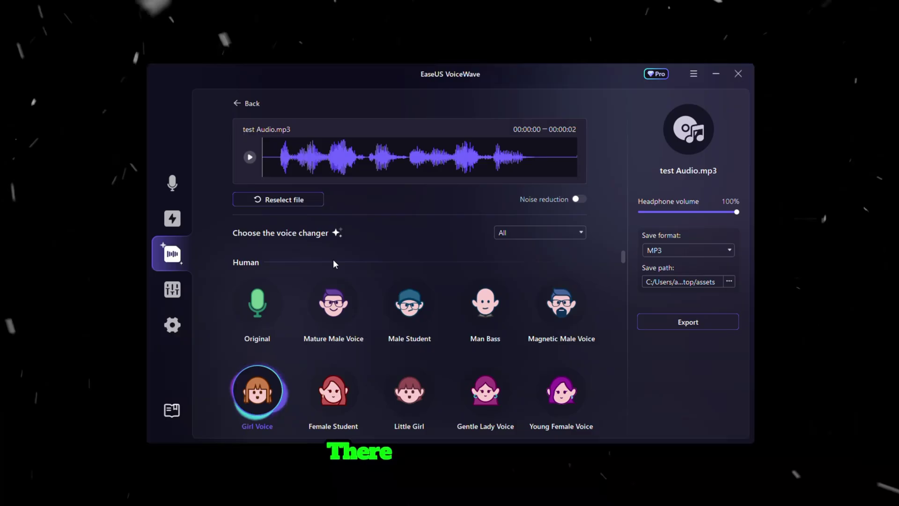
scroll(527, 375, "down", 5)
scroll(517, 367, "down", 2)
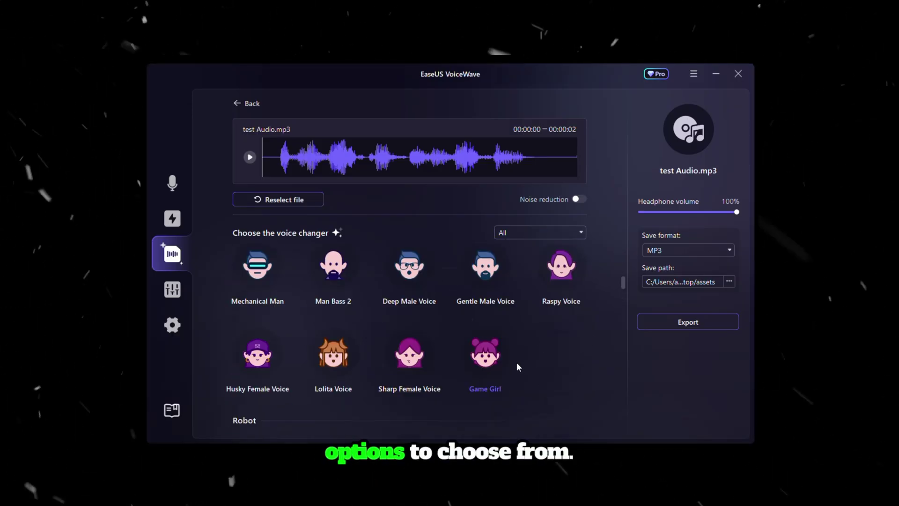
scroll(517, 361, "up", 10)
- Filter the voice list to Human voices and turn on noise reduction
left_click(524, 233)
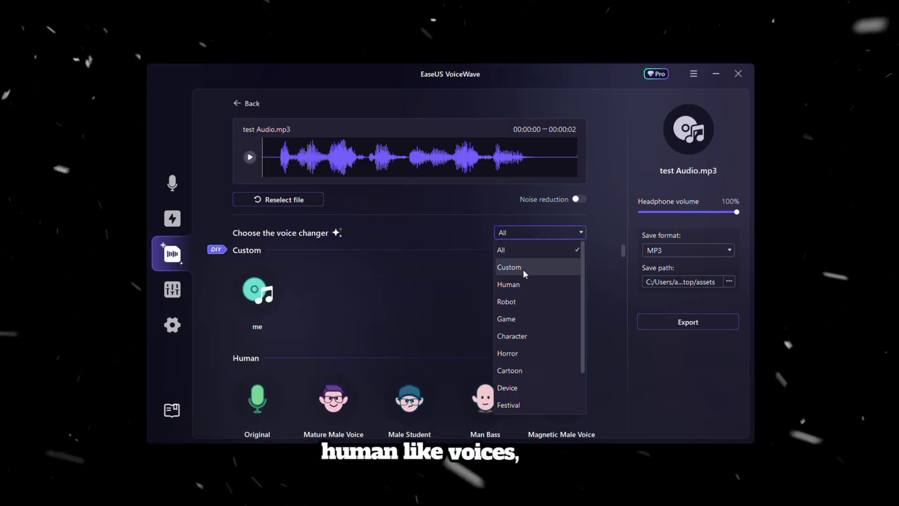
left_click(520, 283)
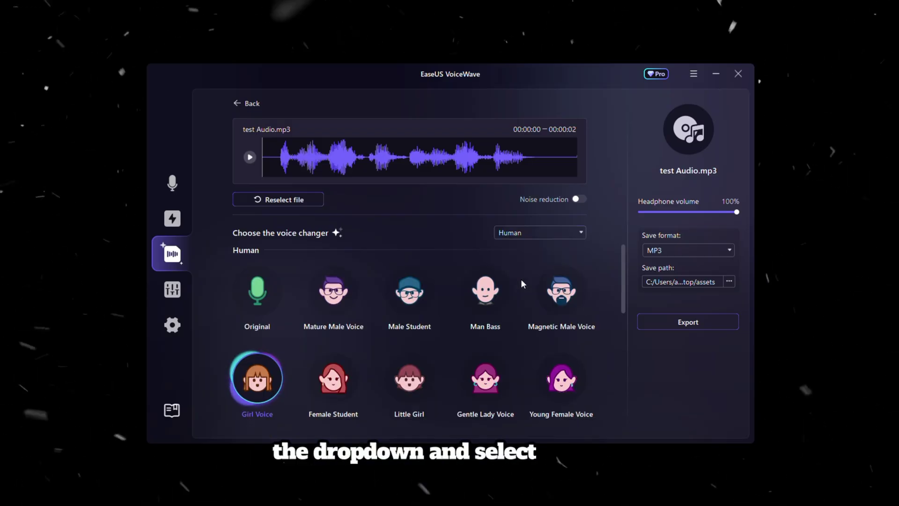
scroll(519, 302, "down", 5)
scroll(518, 319, "up", 5)
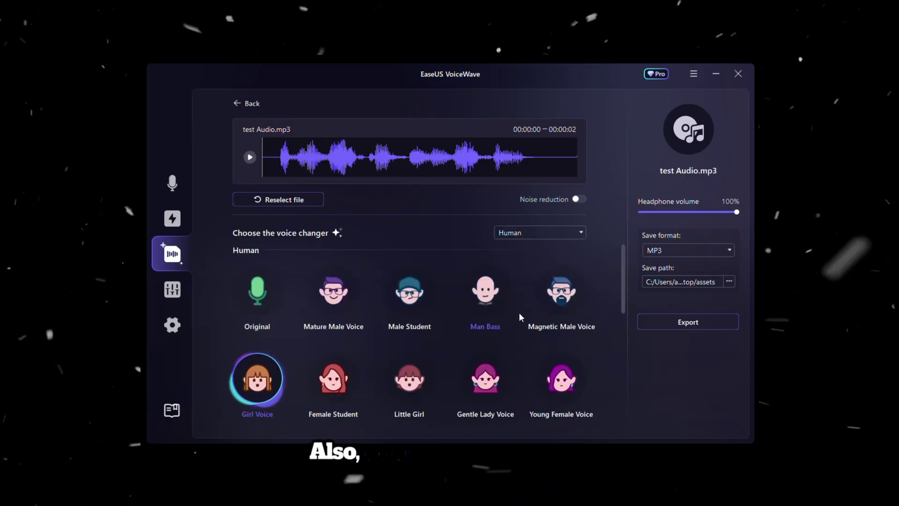
left_click(578, 200)
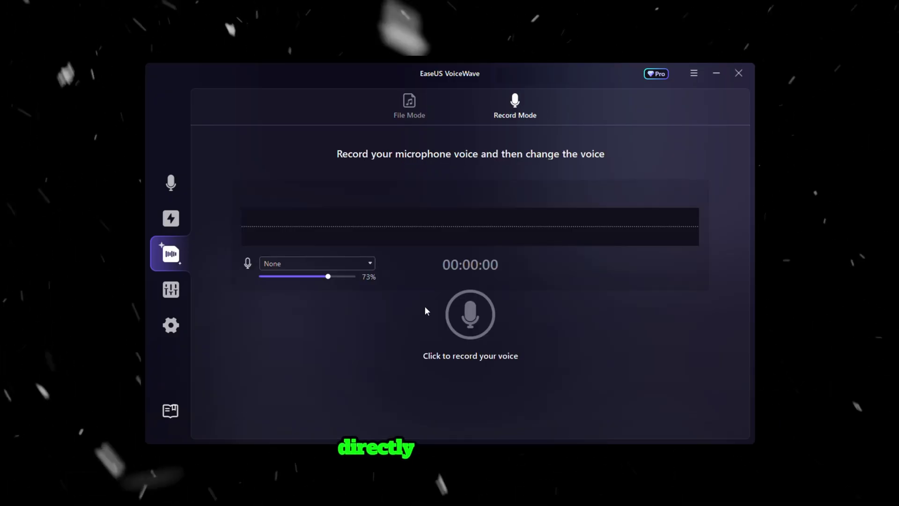
- Record a clip from Microphone Array and preview it with Girl Voice and Robot
left_click(351, 264)
left_click(338, 299)
left_click(476, 317)
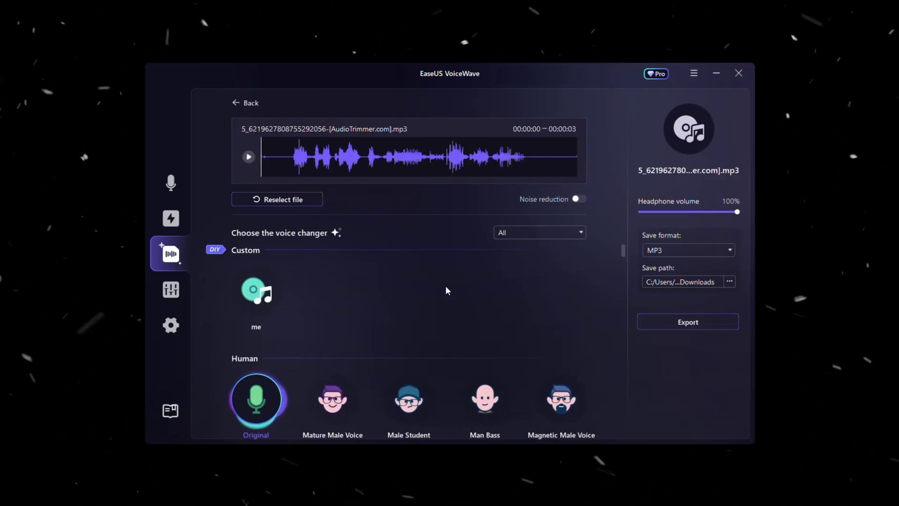
scroll(412, 313, "down", 2)
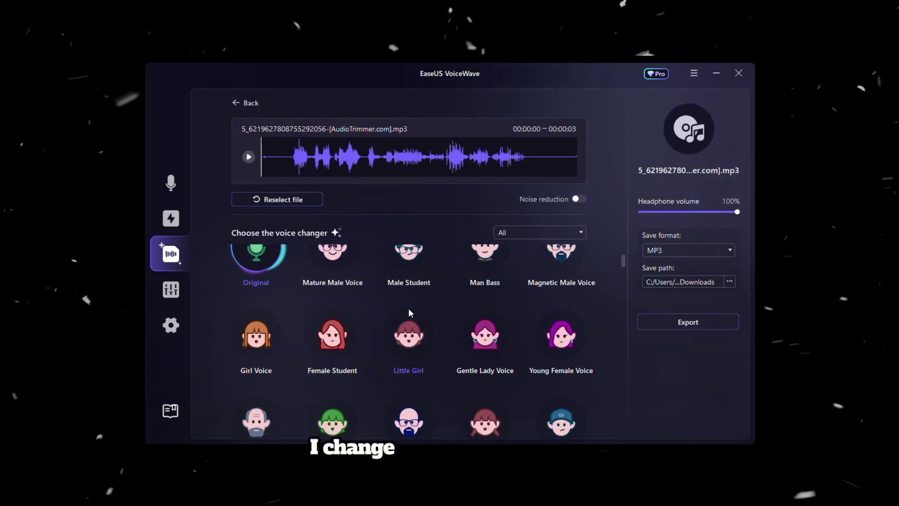
left_click(261, 338)
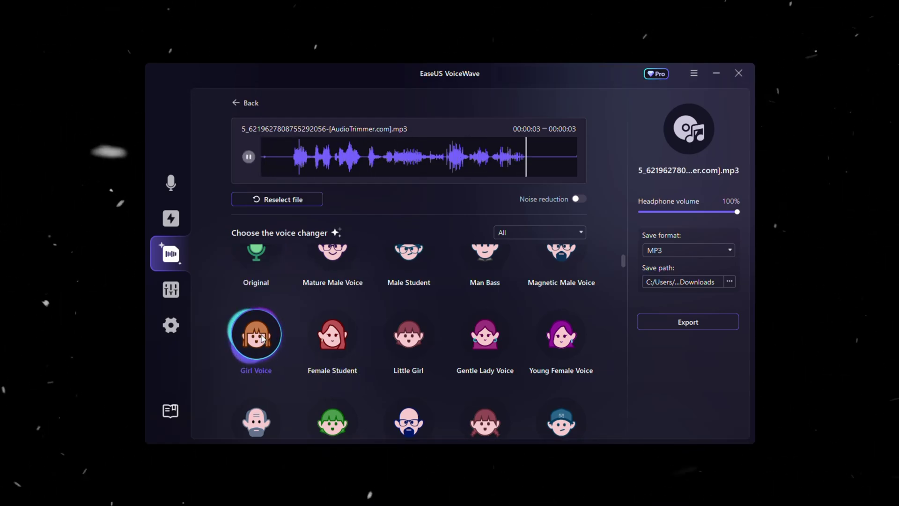
scroll(345, 347, "down", 5)
left_click(337, 341)
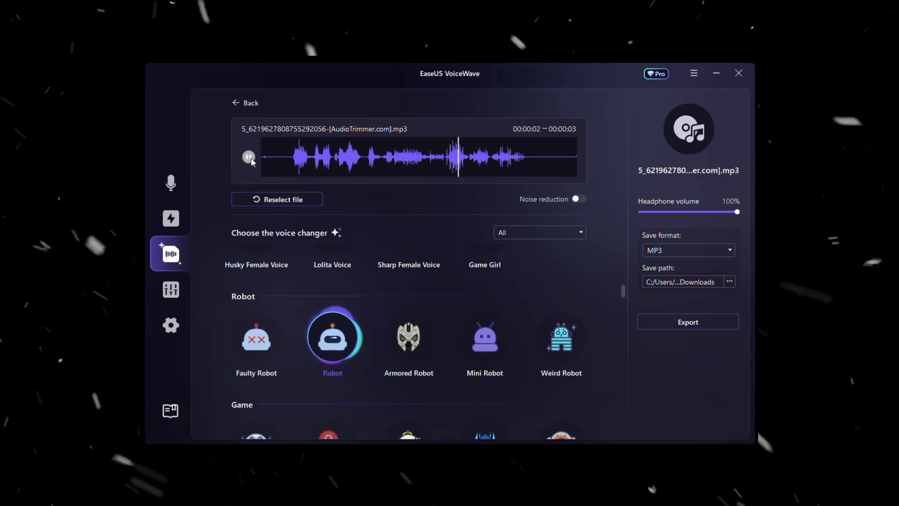
scroll(459, 351, "down", 5)
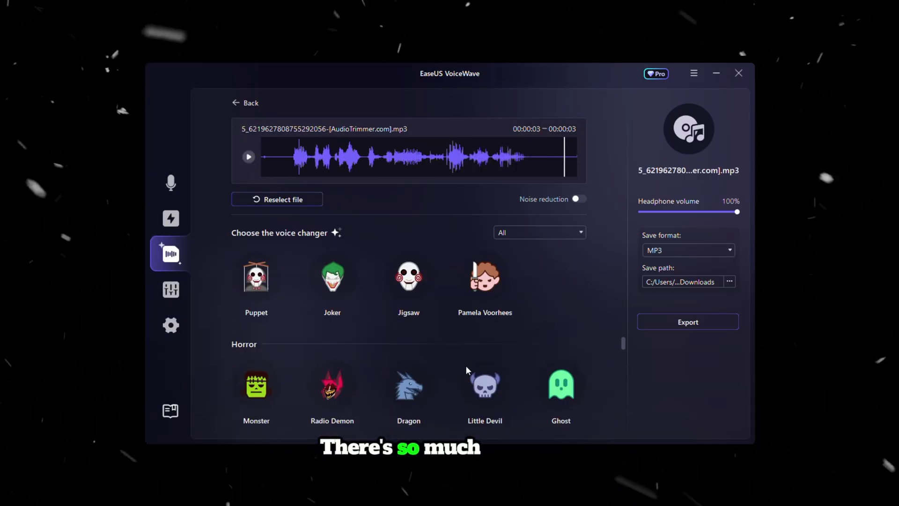
scroll(466, 367, "down", 5)
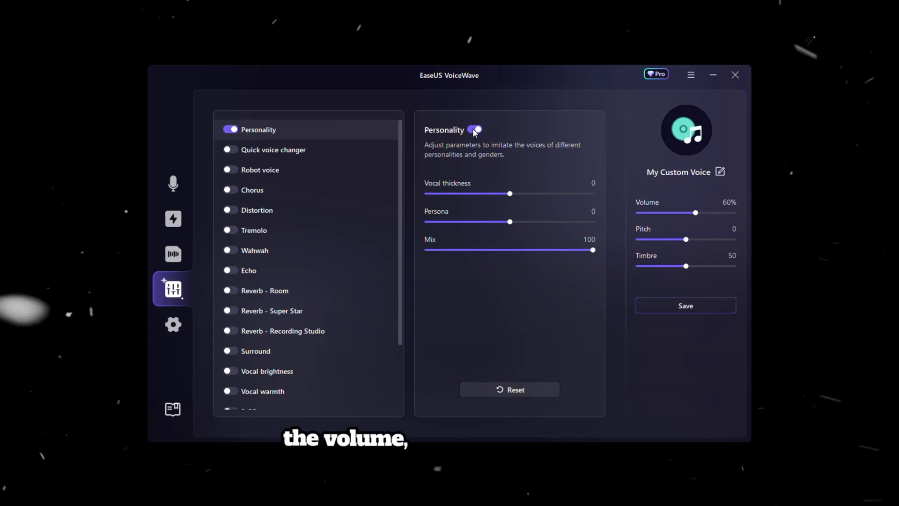
- Set vocal thickness to 21 and persona to -4, then save the custom voice as My Voice1
mouse_move(509, 193)
left_mouse_down()
mouse_move(527, 193)
mouse_move(482, 222)
left_mouse_up()
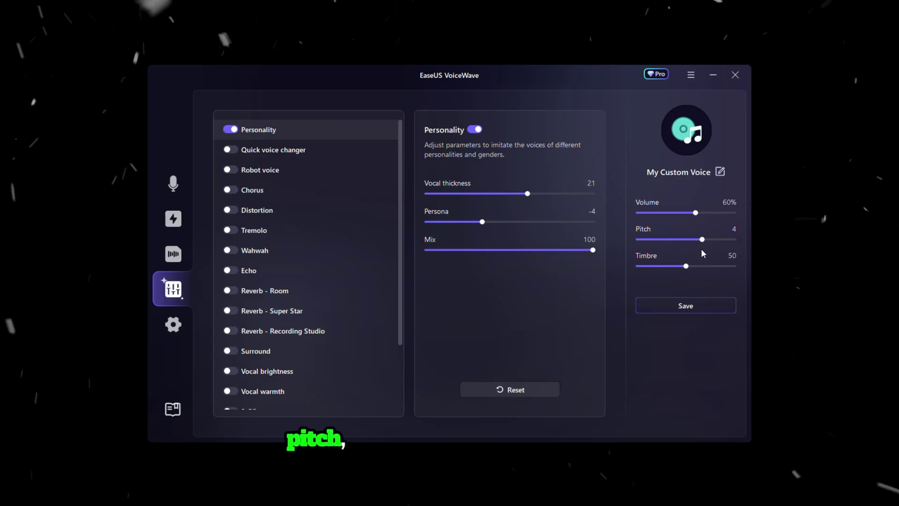
mouse_move(685, 239)
left_mouse_down()
mouse_move(679, 238)
mouse_move(701, 266)
mouse_move(665, 268)
left_mouse_up()
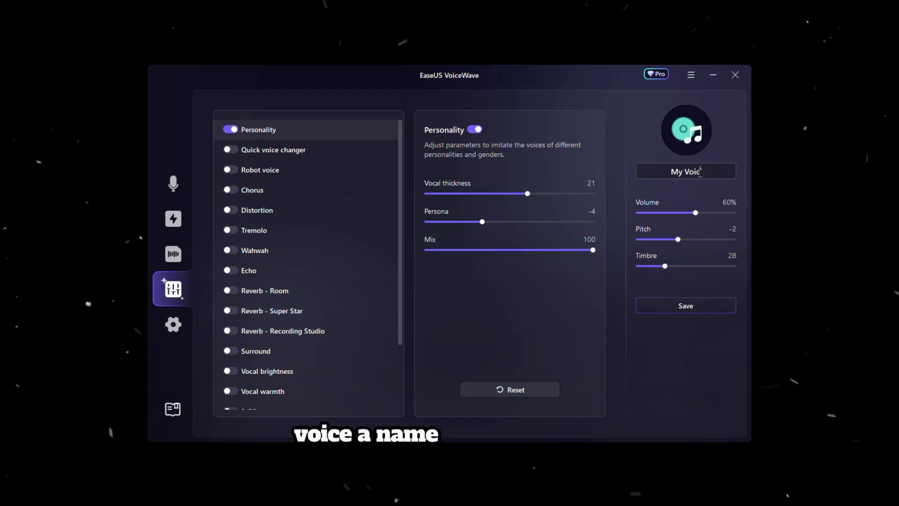
left_click(696, 307)
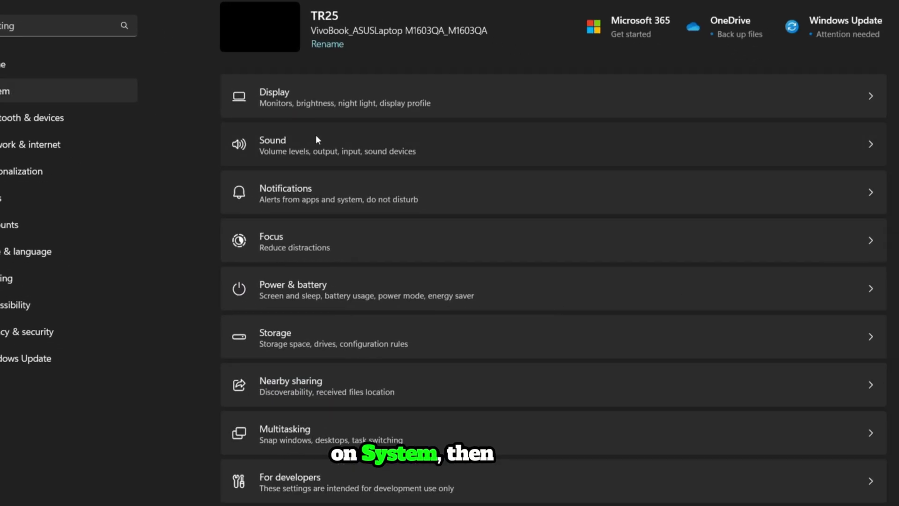
- In System sound settings, make VoiceWave Microphone the default input device
left_click(315, 137)
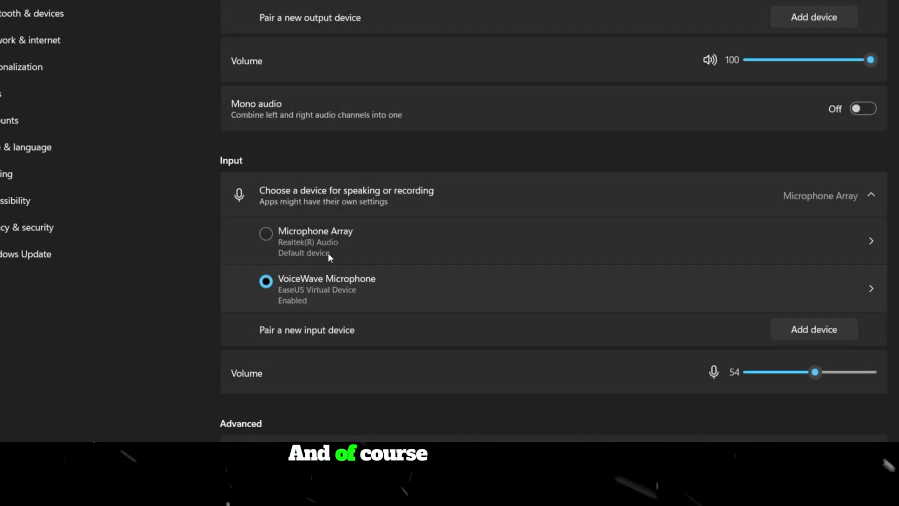
left_click(334, 278)
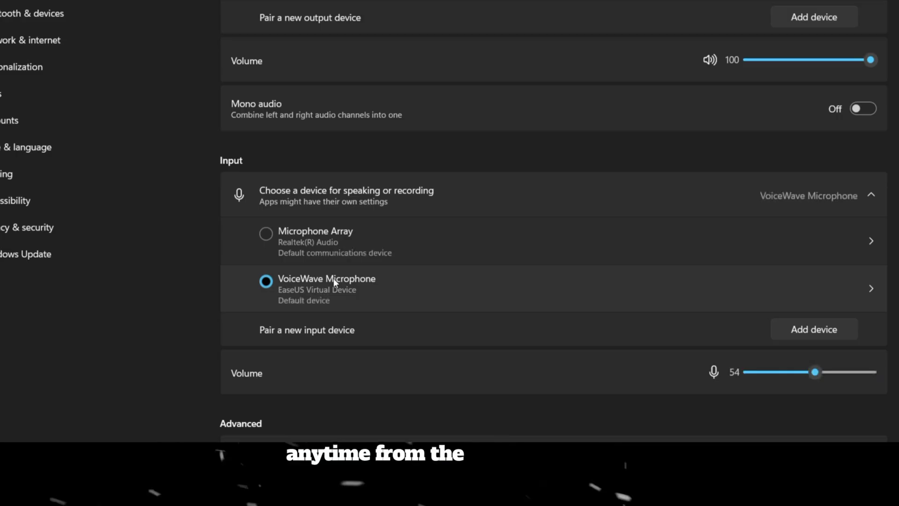